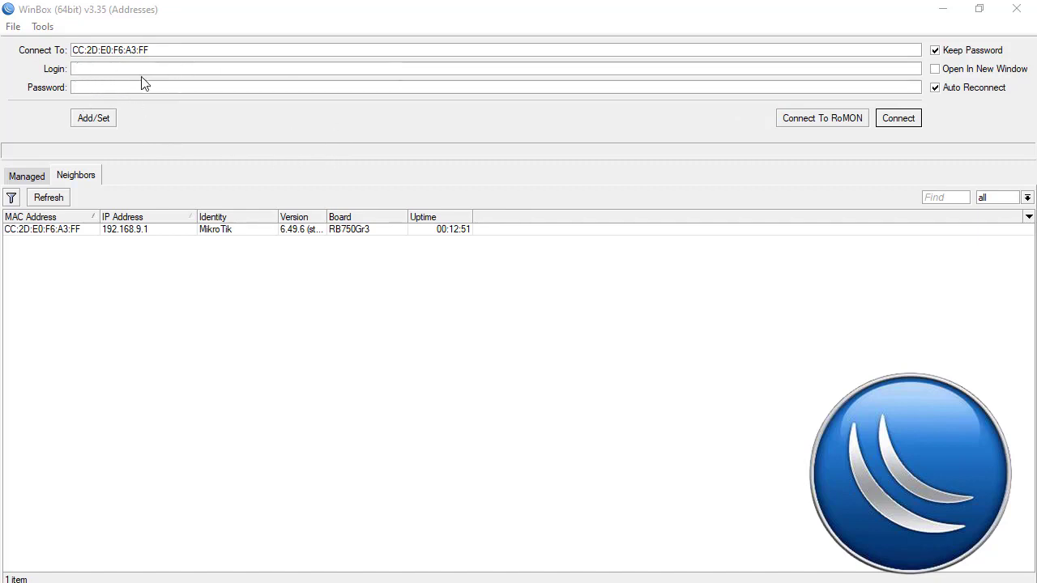
# Step: Connect to the router with login admin and dismiss the Change Password Now prompt
pyautogui.click(111, 70)
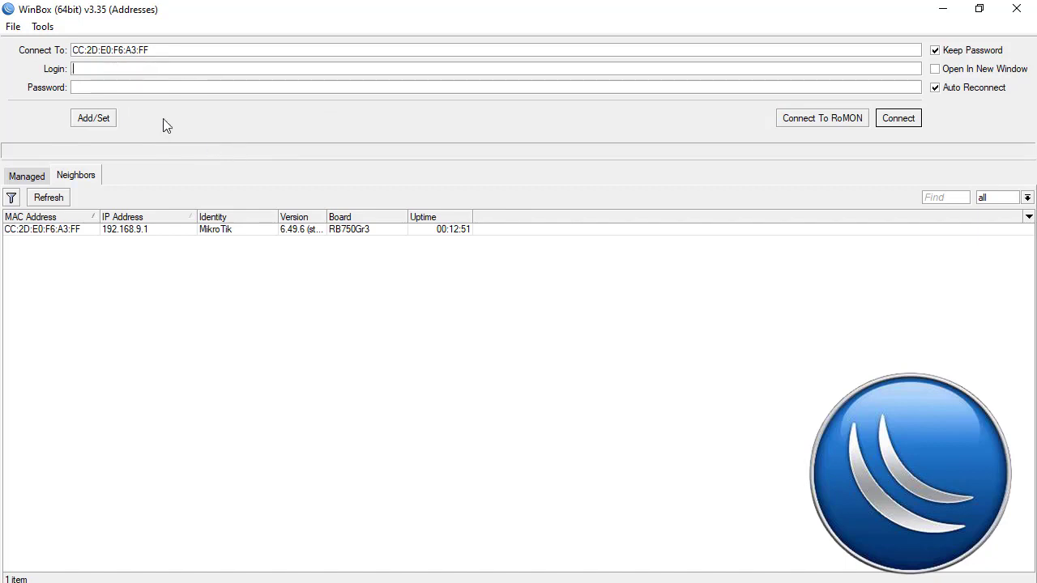
pyautogui.write('ad')
pyautogui.write('min')
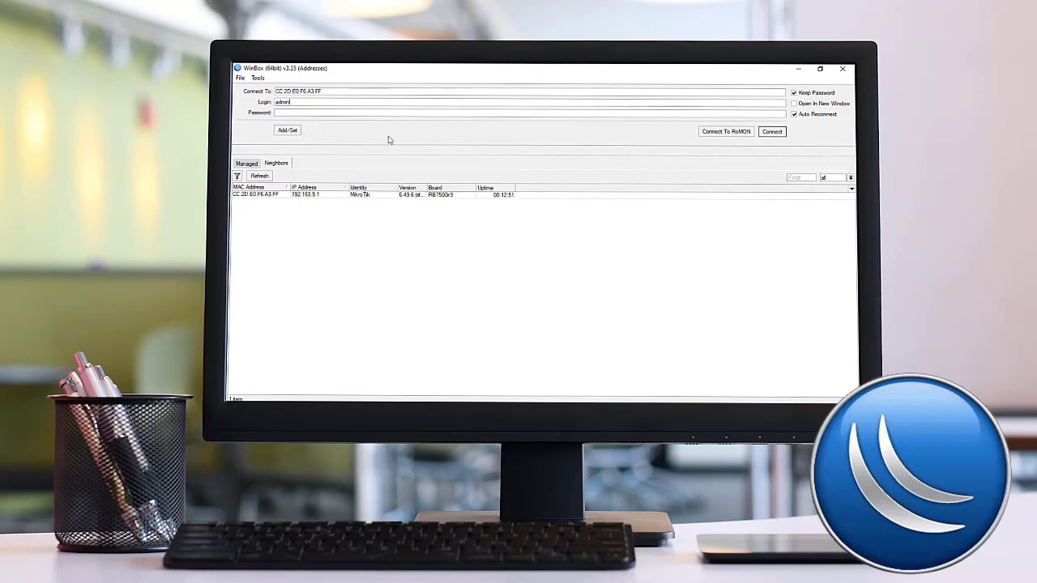
pyautogui.click(771, 132)
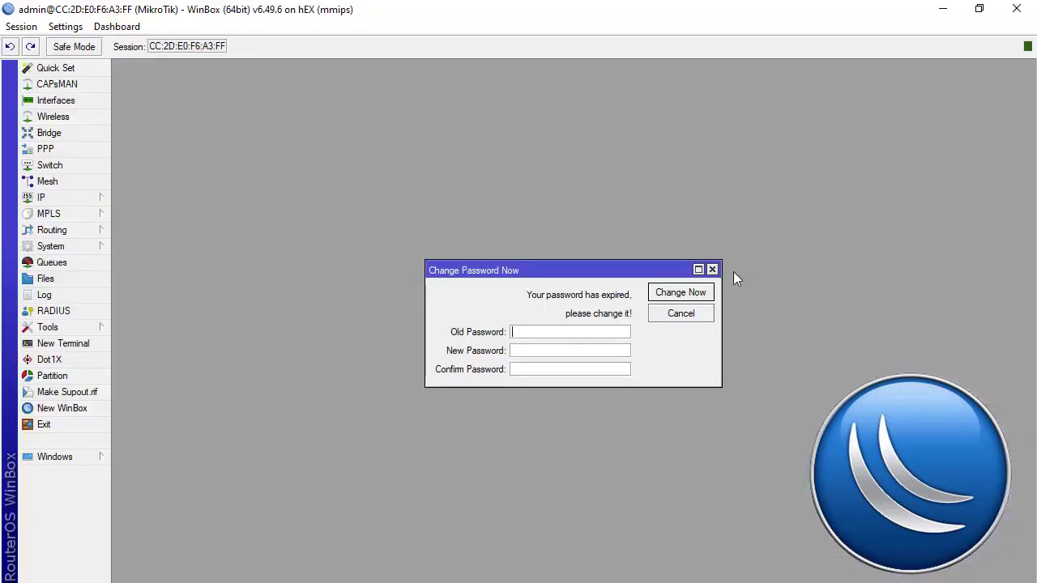
pyautogui.click(712, 269)
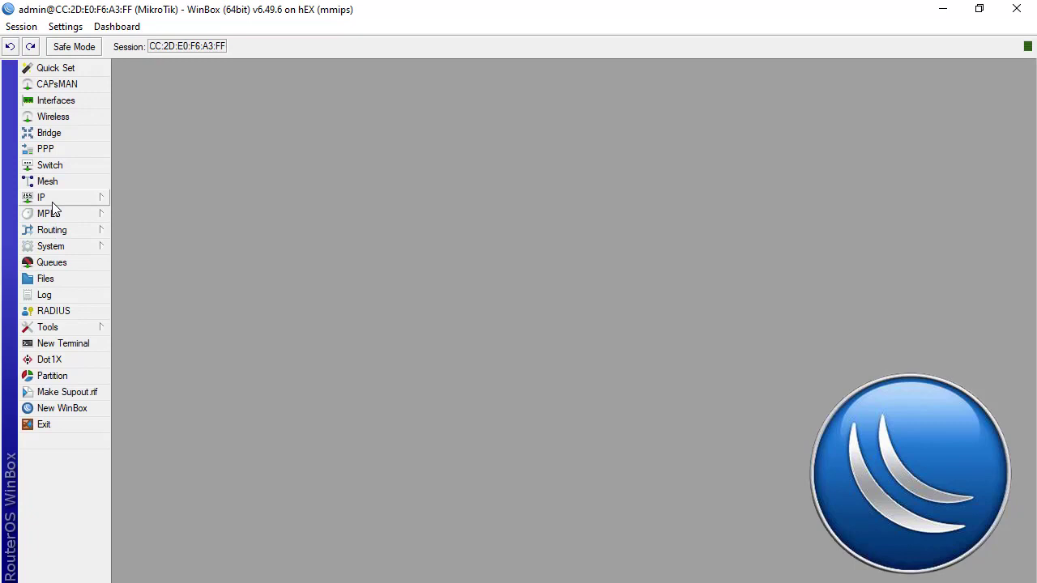
# Step: In System > Users, add a new user with its own login name in the full group
pyautogui.click(60, 251)
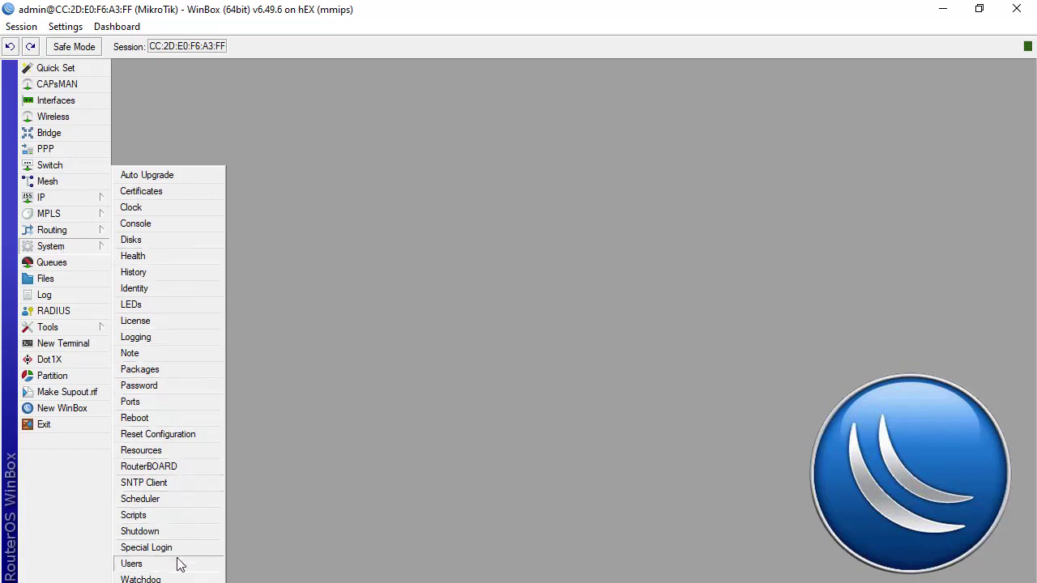
pyautogui.click(132, 564)
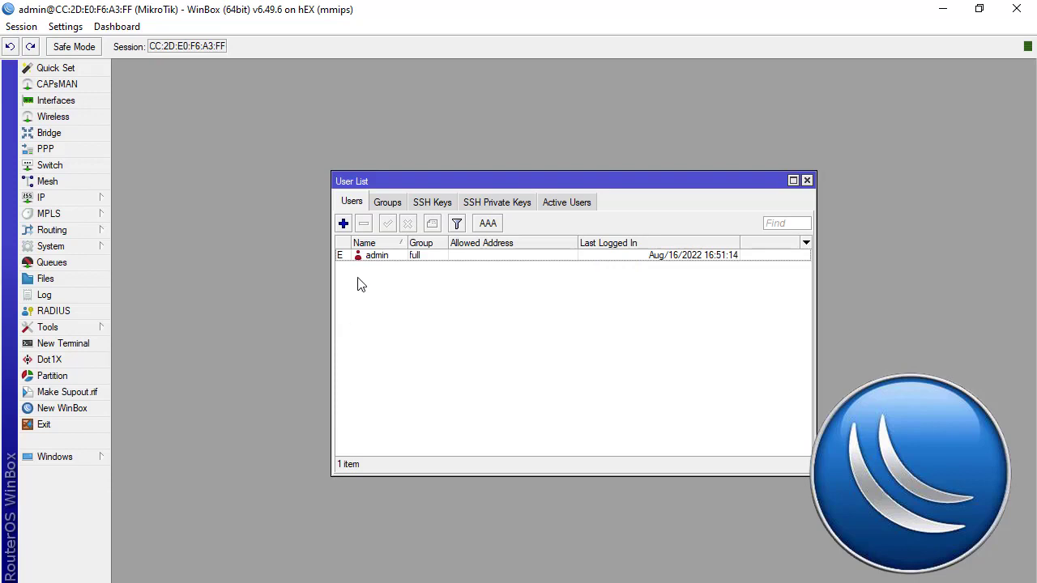
pyautogui.click(343, 224)
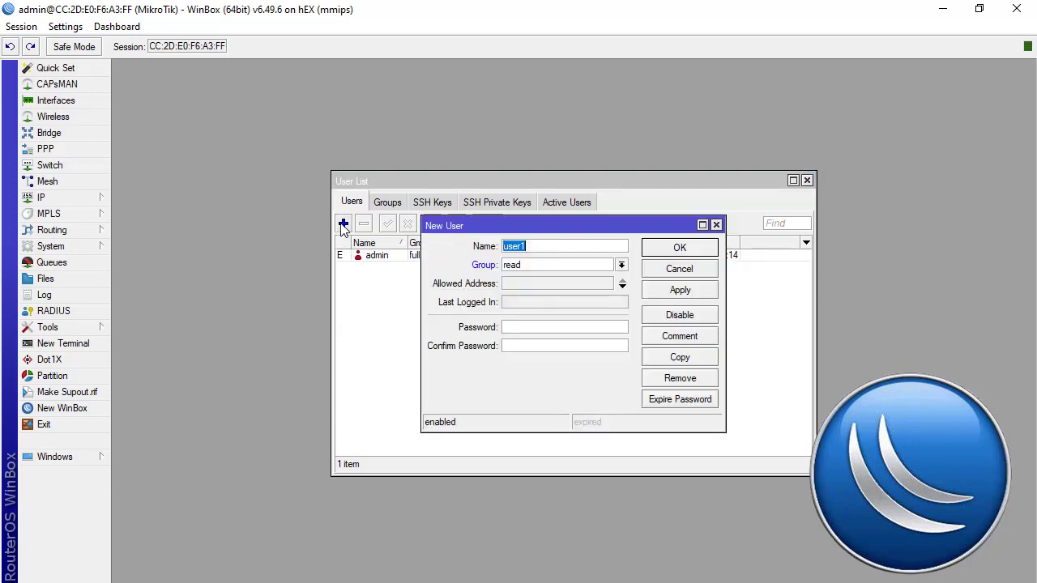
pyautogui.press('BackSpace')
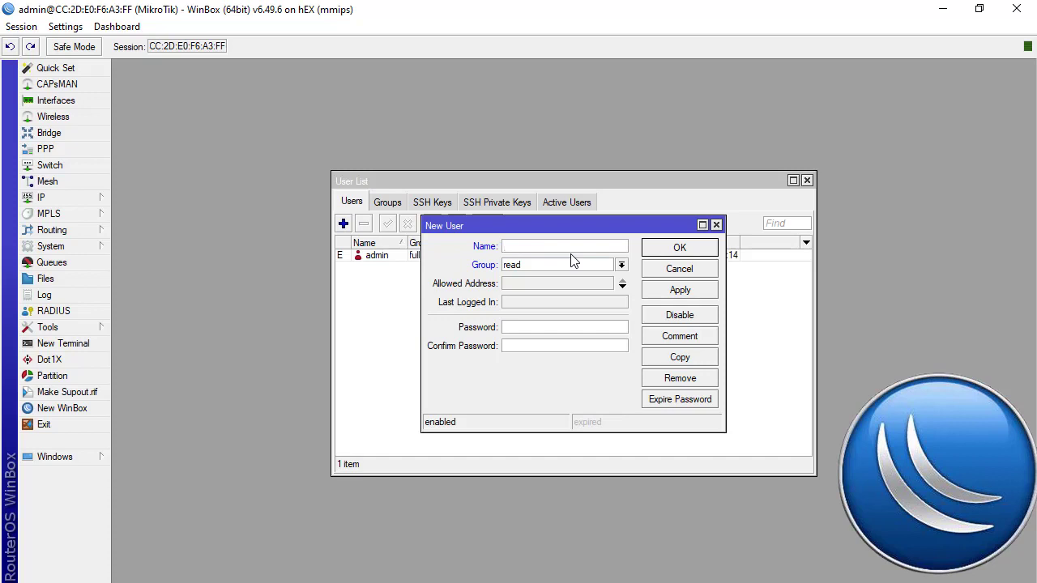
pyautogui.write('andersondknet')
pyautogui.click(620, 265)
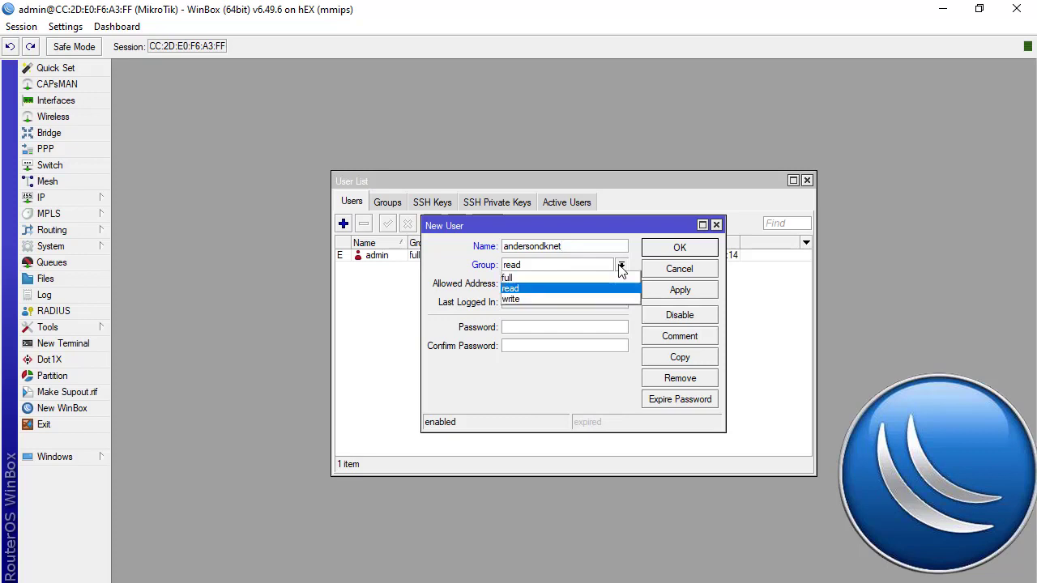
pyautogui.click(530, 280)
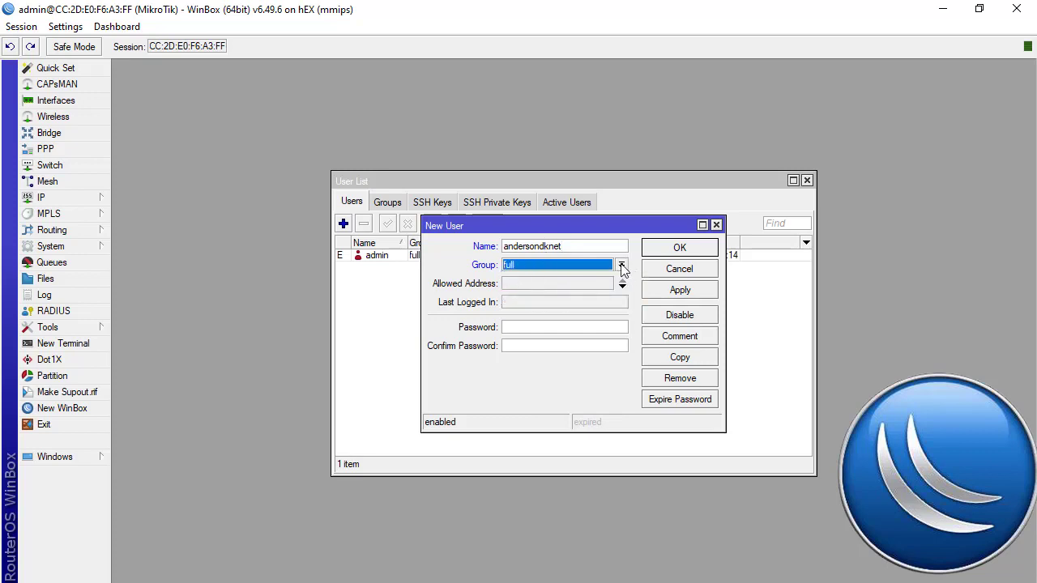
pyautogui.click(621, 267)
pyautogui.click(536, 280)
# Step: Enter and confirm the new user's password, then apply and save the account
pyautogui.click(527, 328)
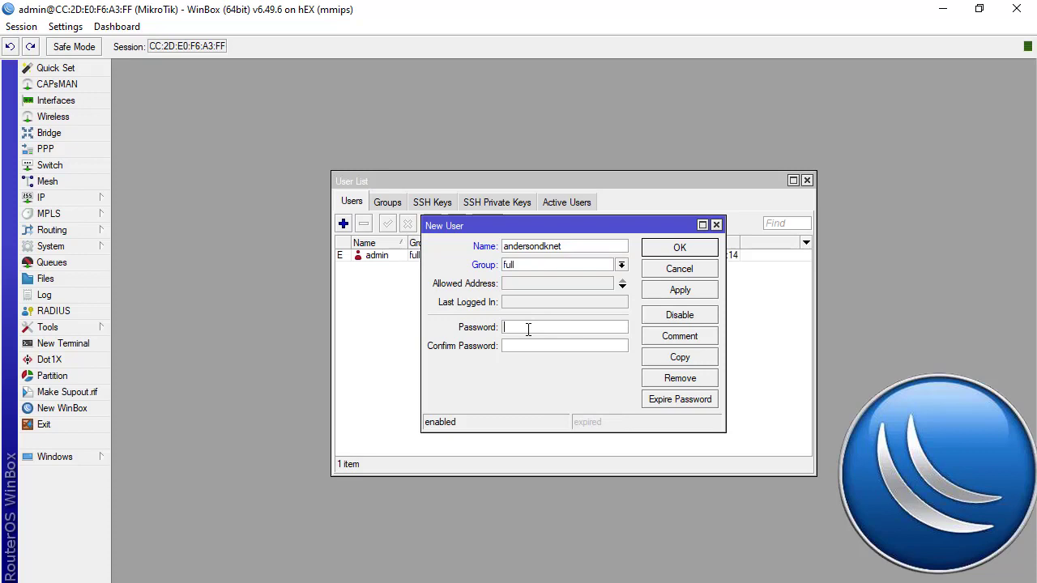
pyautogui.write('*******')
pyautogui.click(523, 346)
pyautogui.write('*********')
pyautogui.click(681, 295)
pyautogui.click(683, 249)
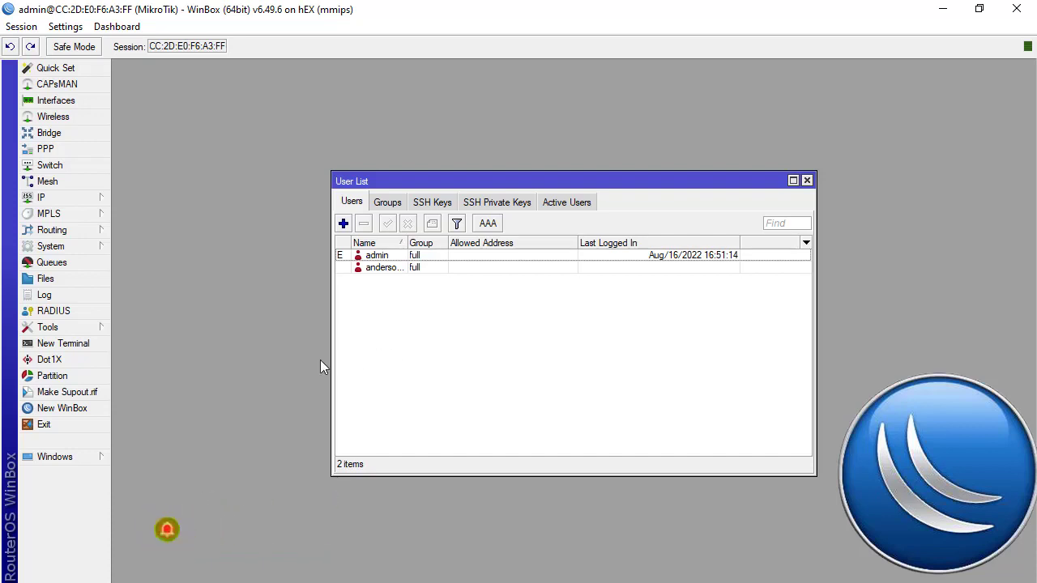
# Step: Open a new WinBox connection and connect using the new user's login name and password
pyautogui.click(62, 408)
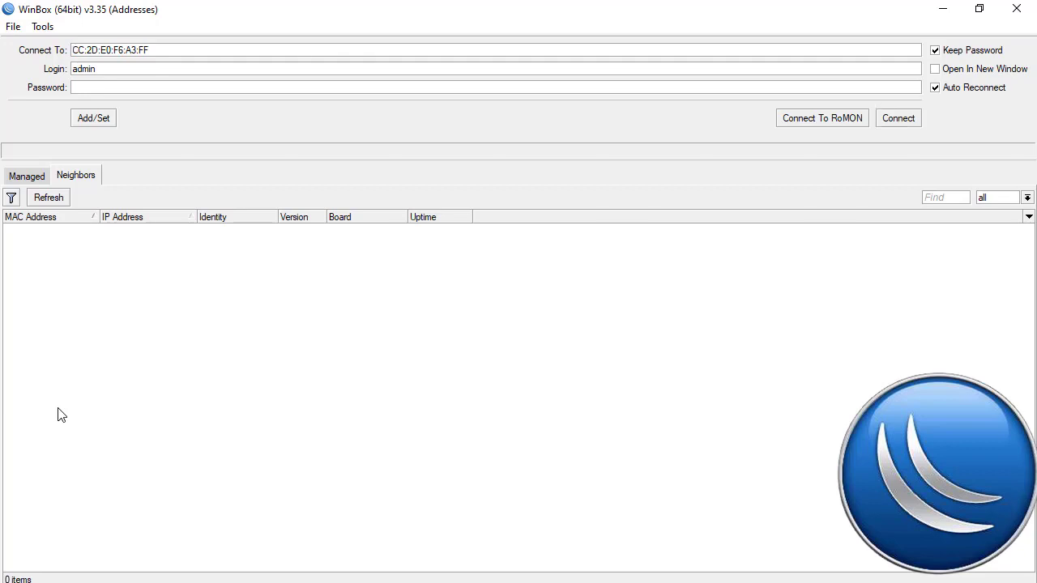
pyautogui.click(106, 69)
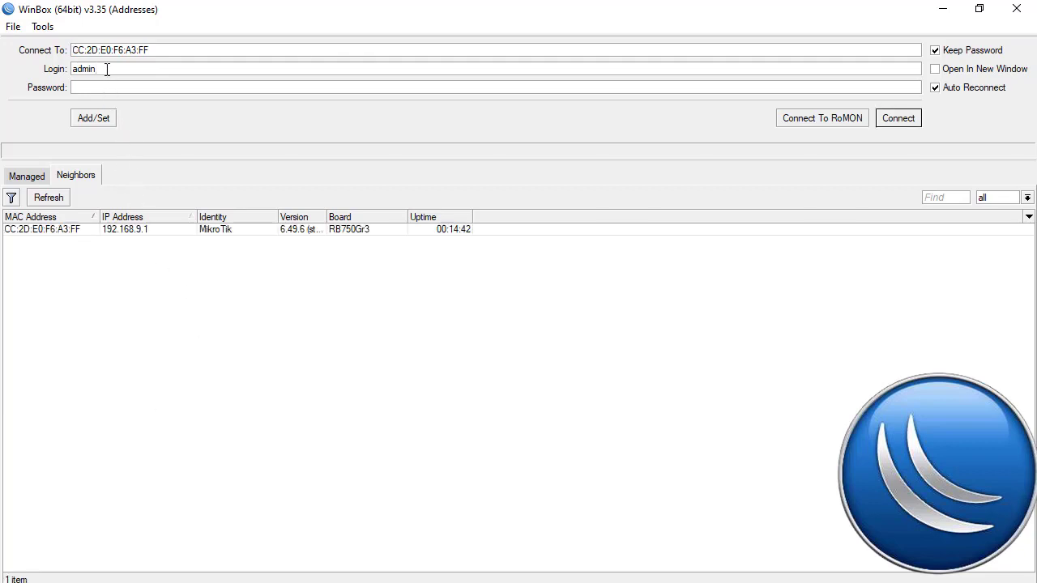
pyautogui.press('BackSpace')
pyautogui.press('BackSpace')
pyautogui.press('BackSpace')
pyautogui.press('BackSpace')
pyautogui.press('BackSpace')
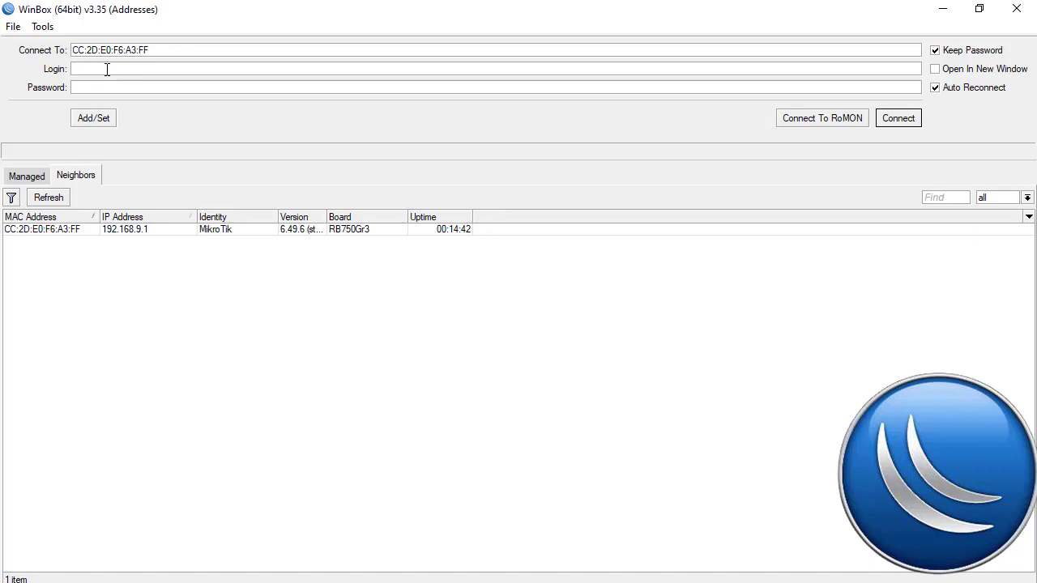
pyautogui.write('andersondknet')
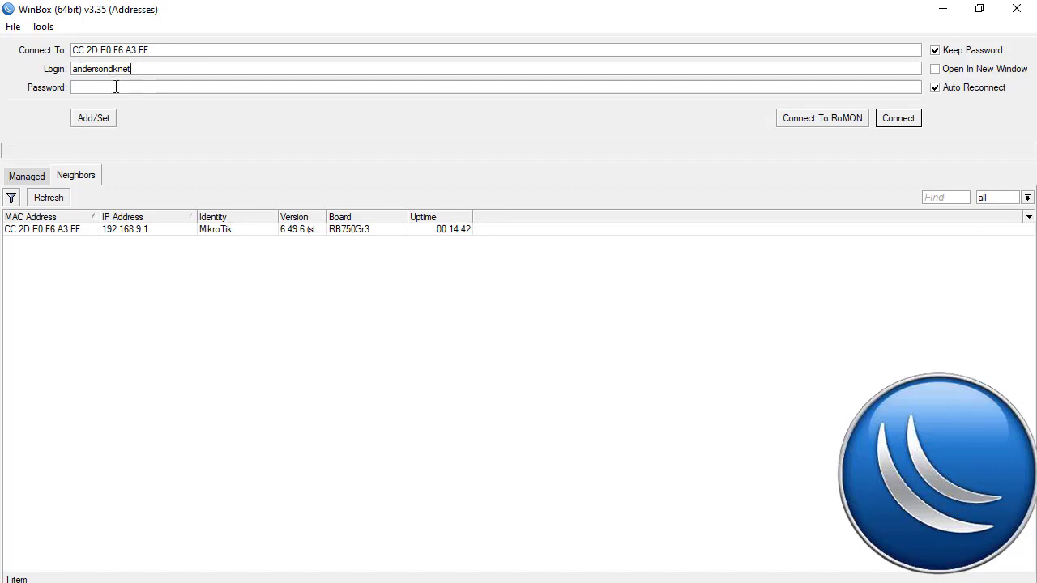
pyautogui.write('*********')
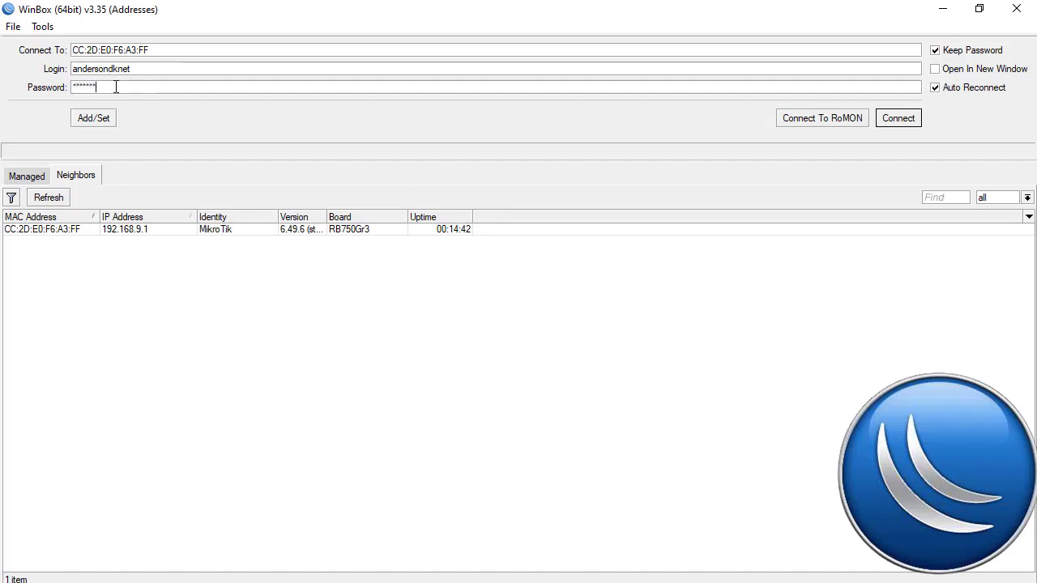
pyautogui.click(914, 123)
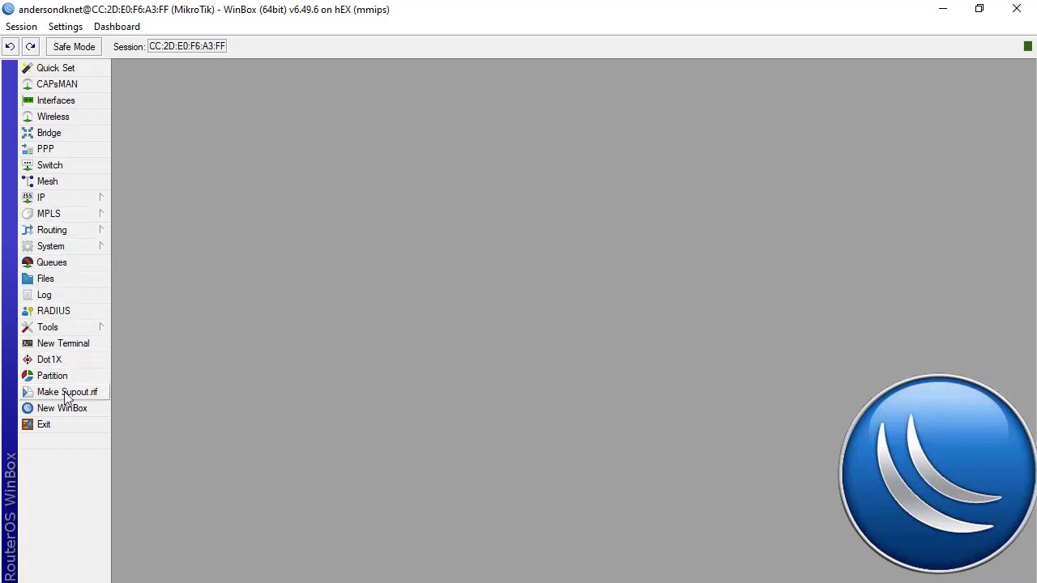
# Step: Remove the admin account from System > Users and close the User List
pyautogui.click(61, 251)
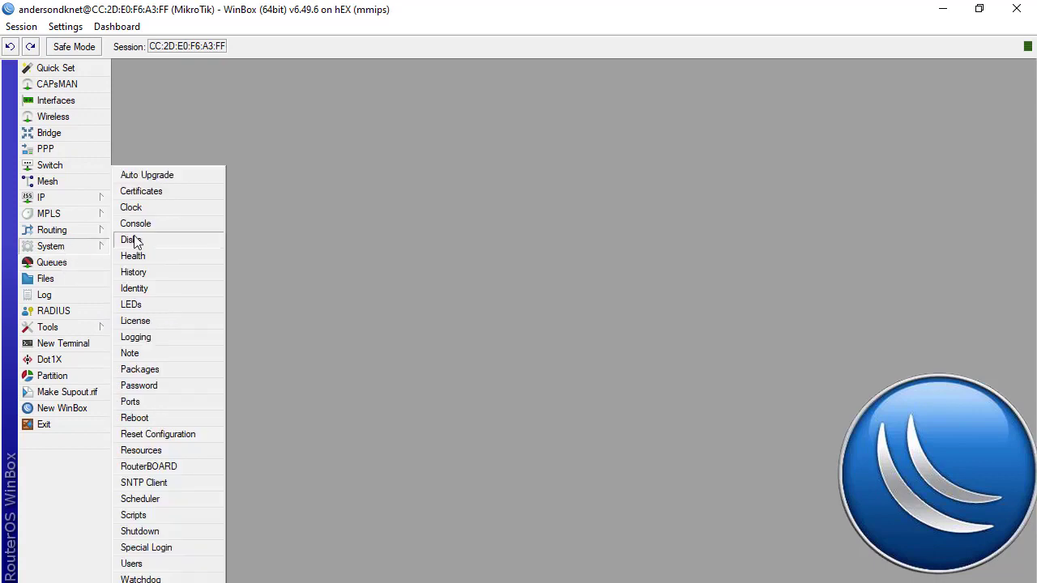
pyautogui.click(159, 565)
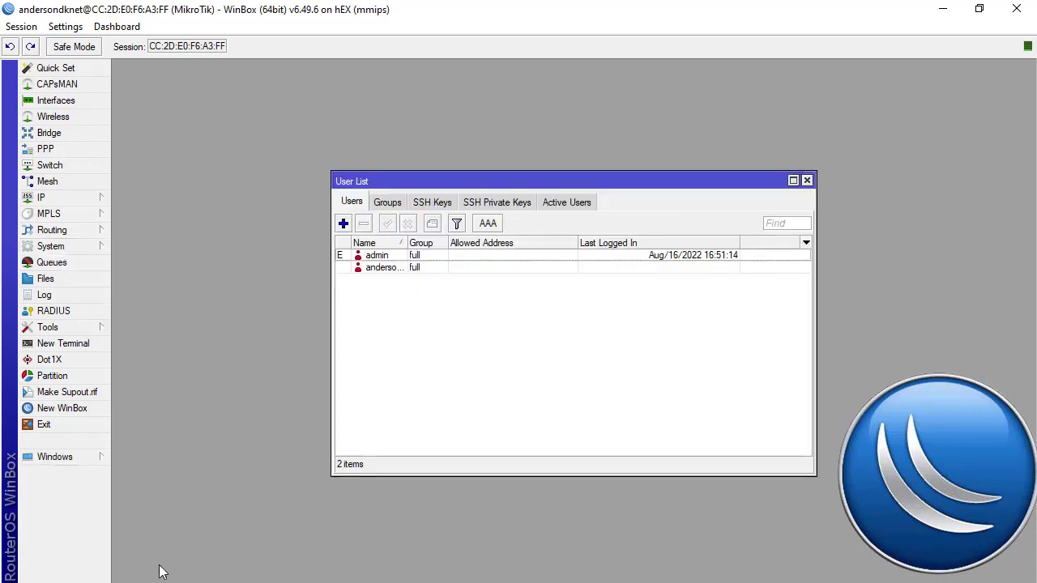
pyautogui.click(386, 256)
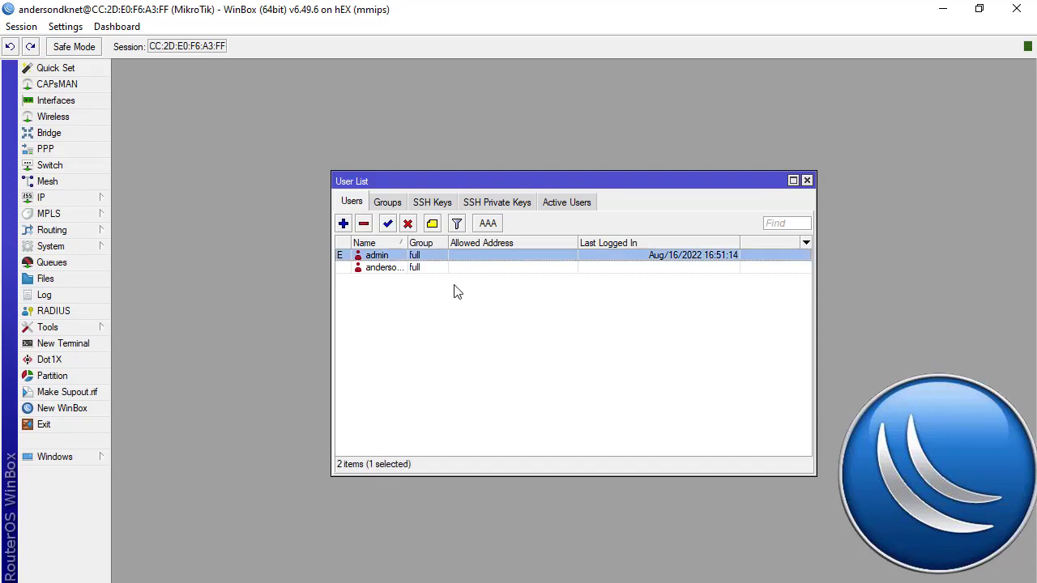
pyautogui.click(364, 224)
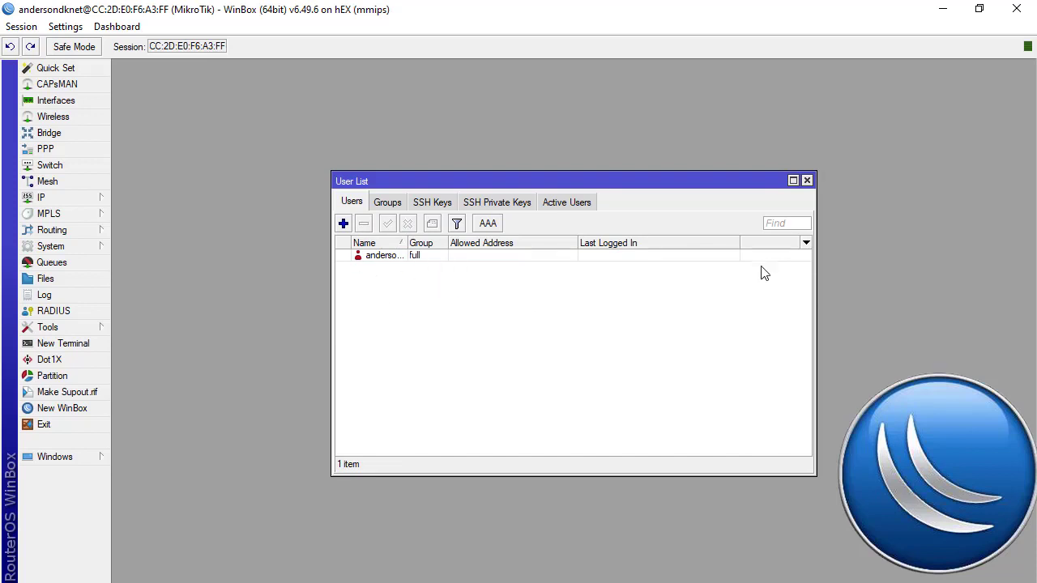
pyautogui.click(806, 181)
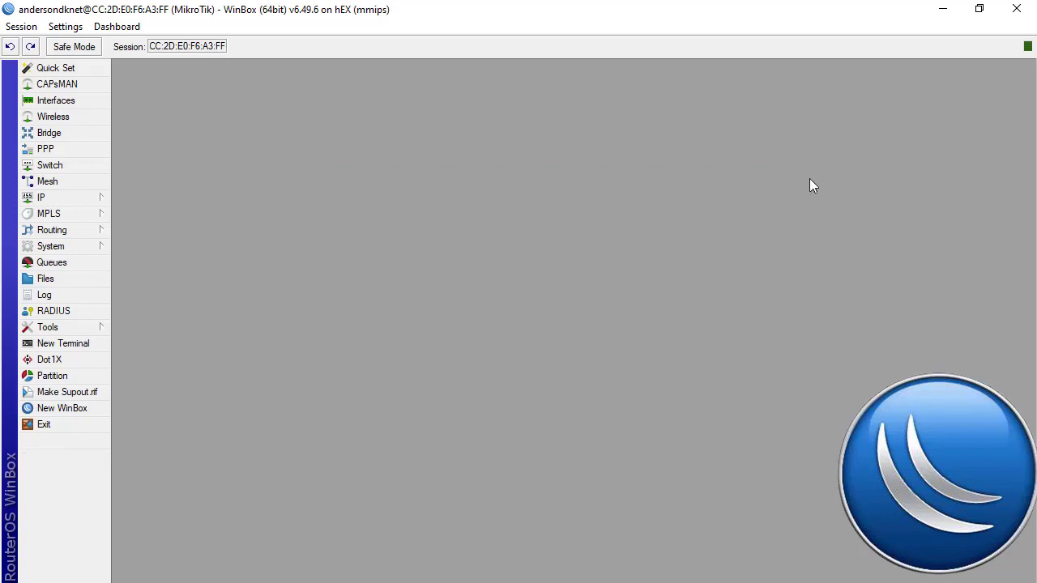